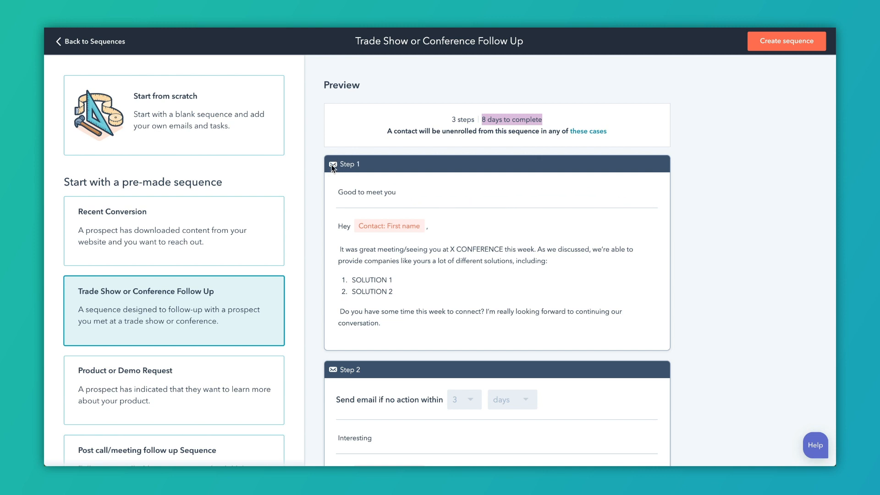
Review the email contents and send delays in the Trade Show or Conference Follow Up sequence preview
left_click_drag(341, 192, 387, 192)
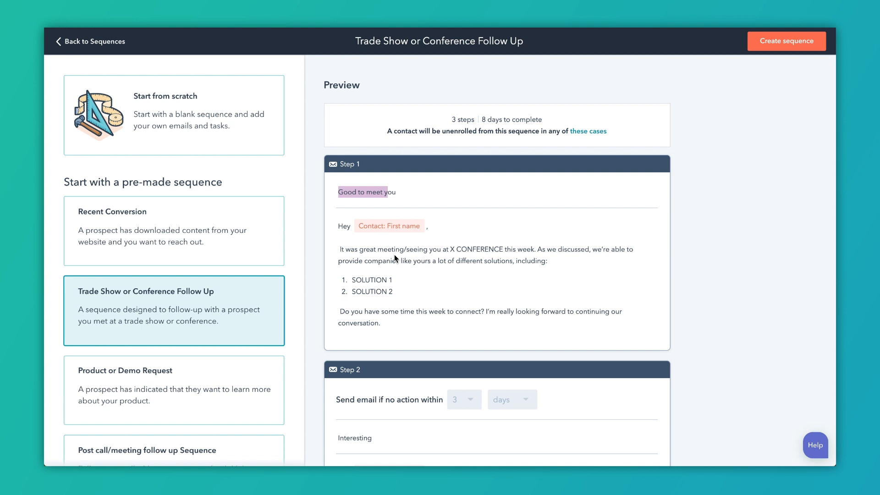
scroll(489, 216, "down", 1)
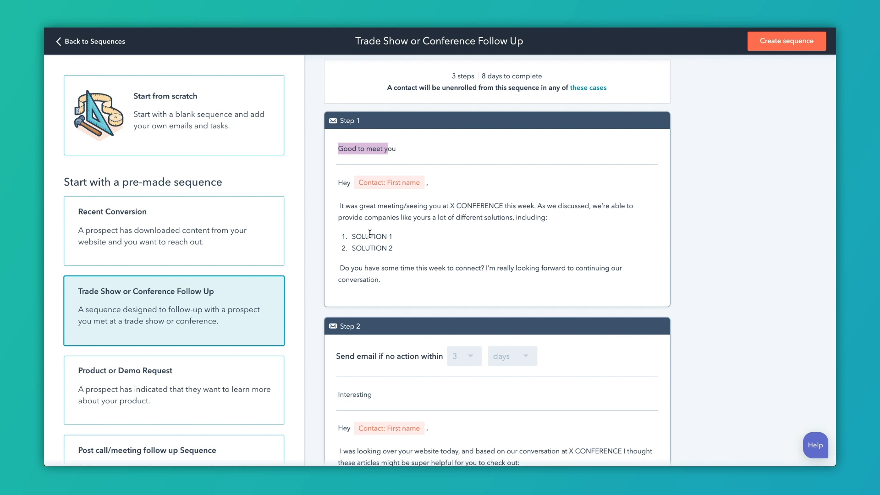
scroll(384, 246, "down", 1)
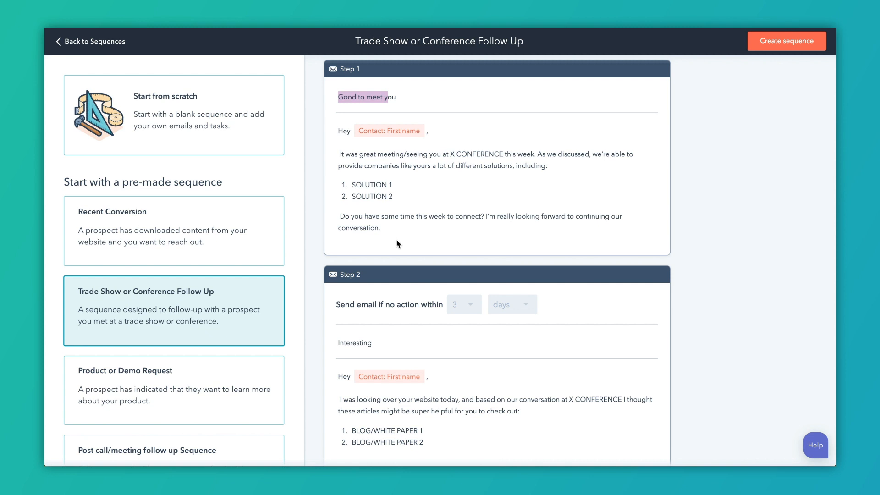
scroll(397, 240, "down", 2)
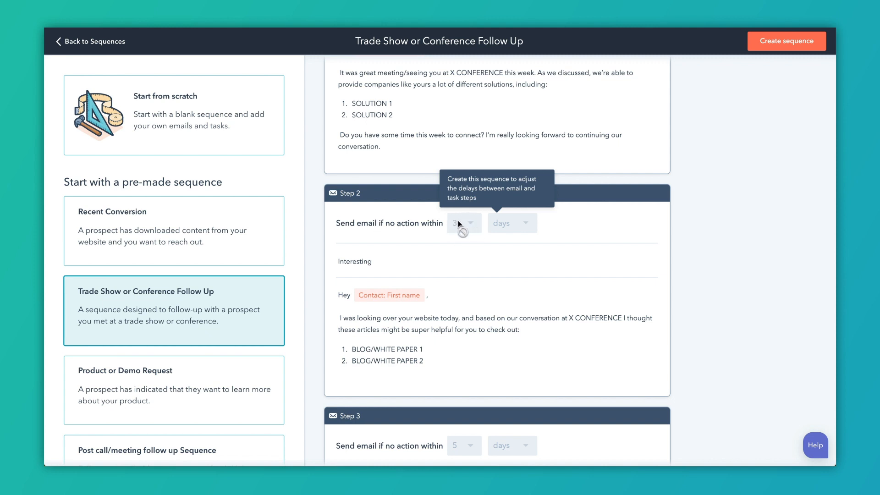
scroll(391, 305, "down", 1)
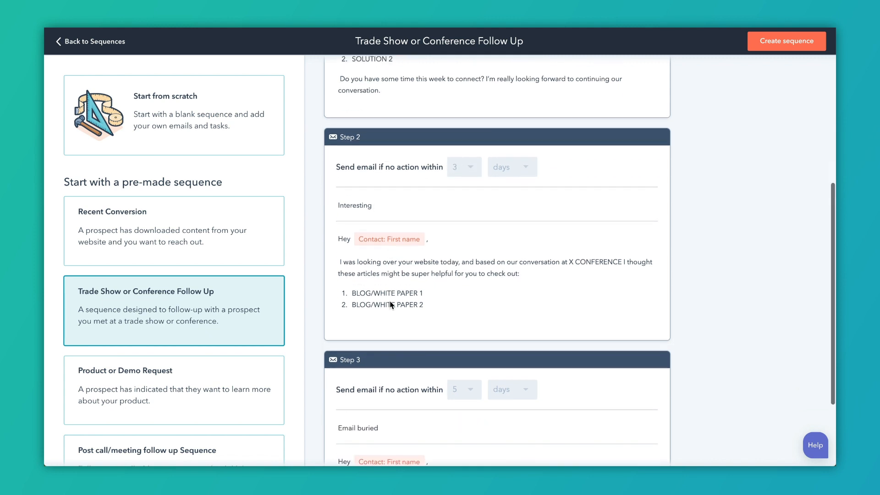
scroll(410, 275, "down", 2)
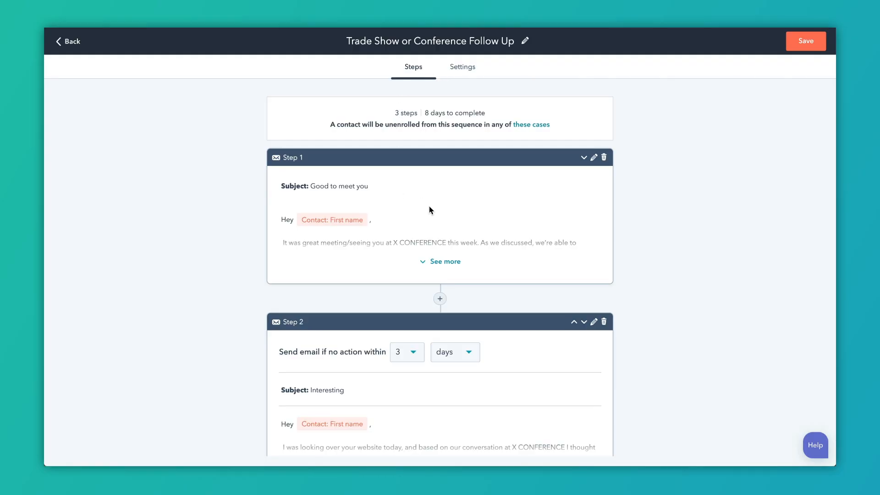
View the cases in which contacts are unenrolled and check the sequence's follow-up settings
left_click(532, 127)
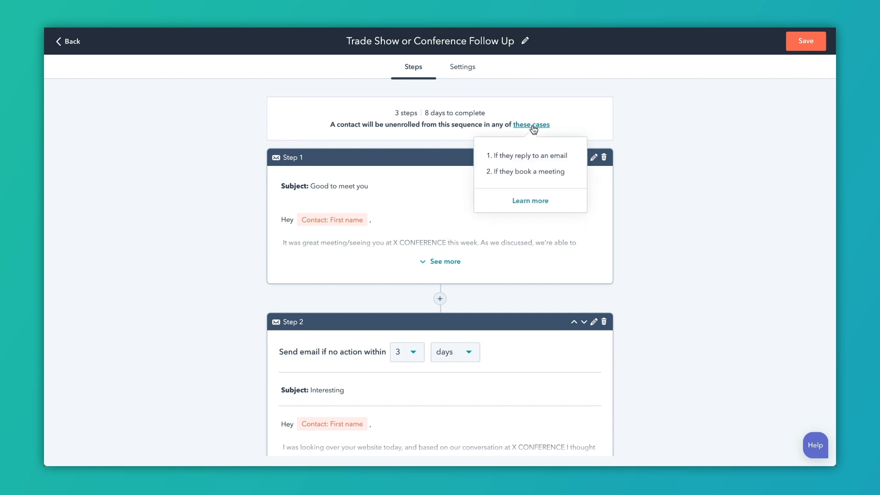
left_click(463, 70)
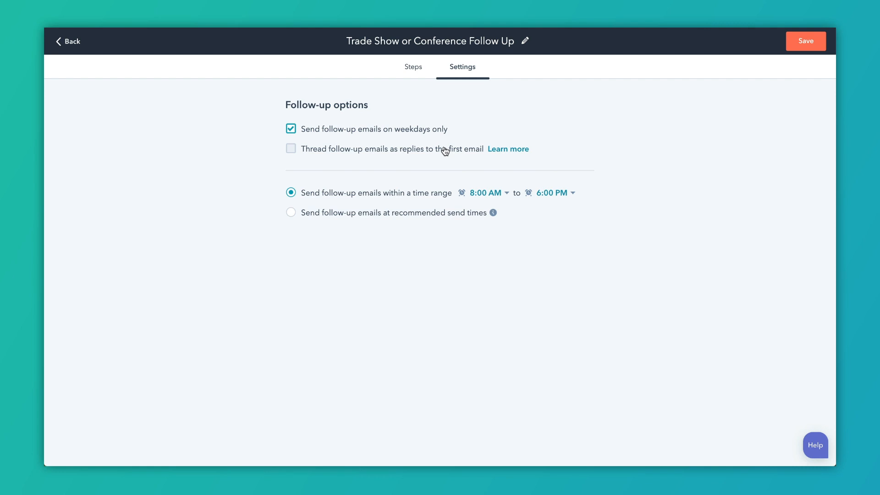
left_click(419, 70)
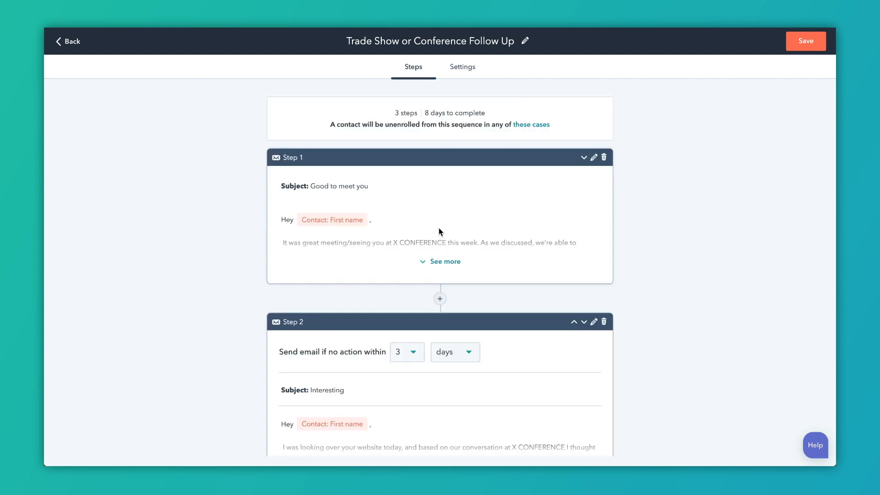
Edit the Step 1 email template, replacing SOLUTION 1 with "Google Ads" and SOLUTION 2 with "Facebook Ads"
left_click(594, 158)
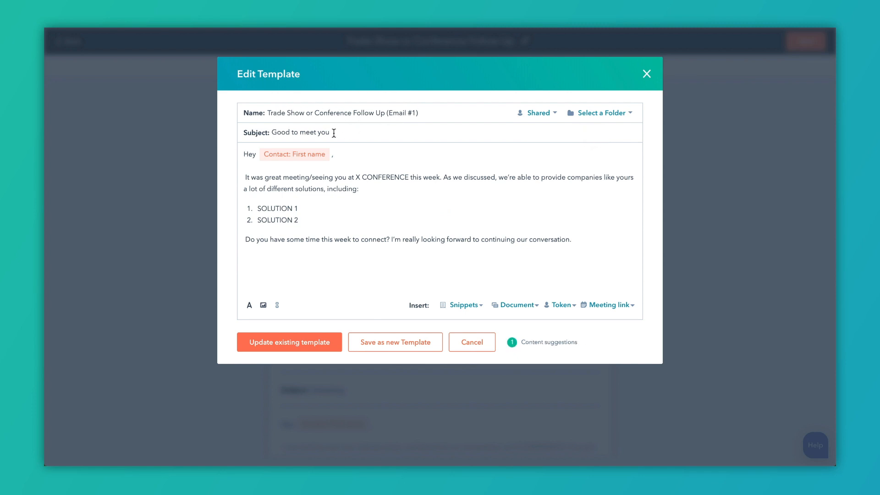
left_click_drag(301, 209, 256, 209)
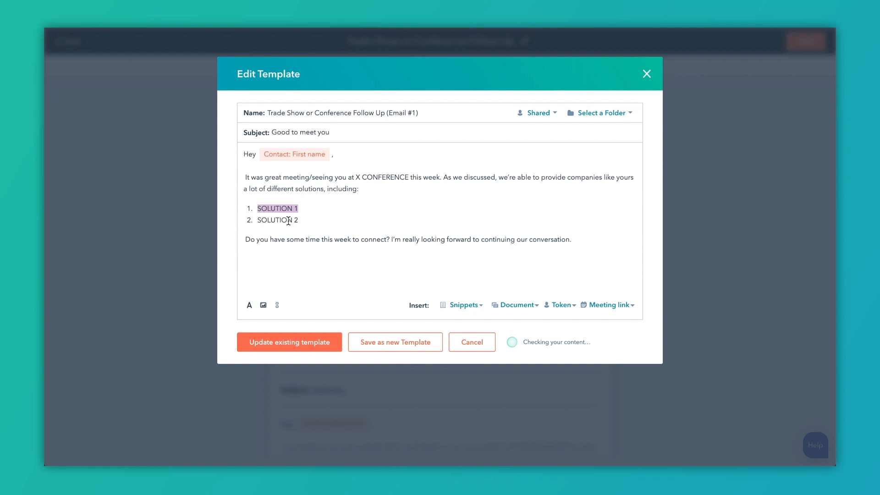
type("Google Ads")
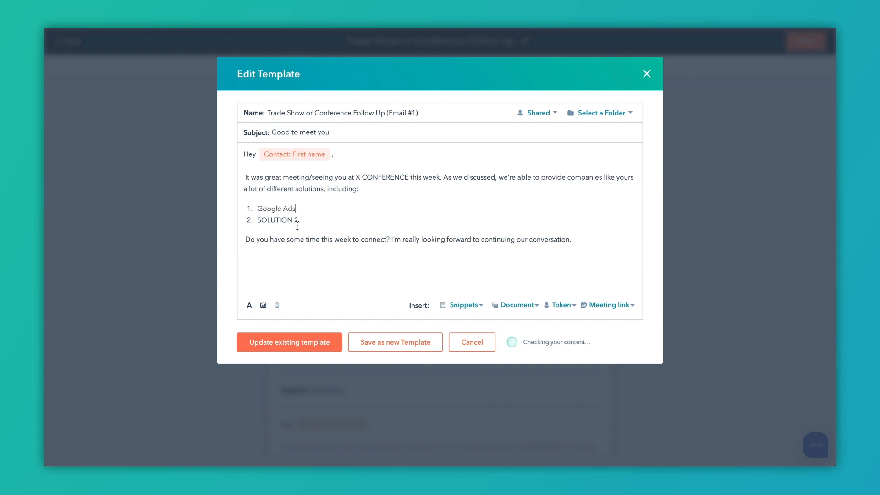
left_click_drag(298, 220, 256, 219)
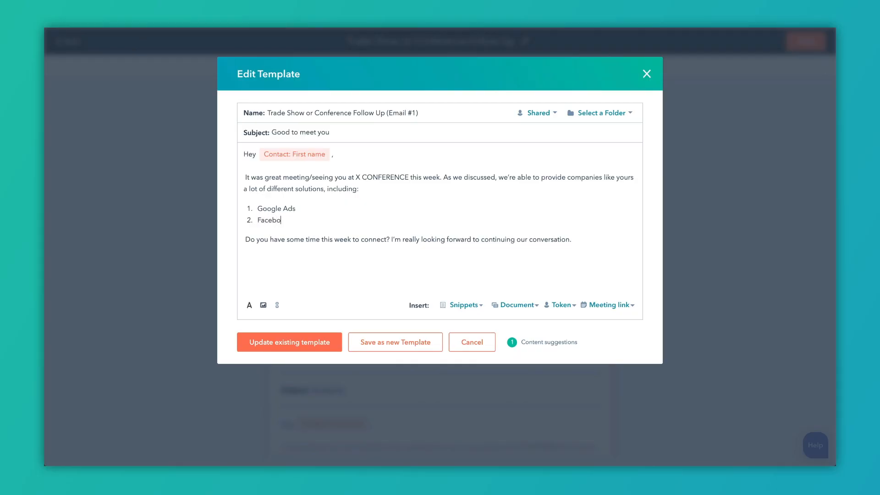
type("ok Ads")
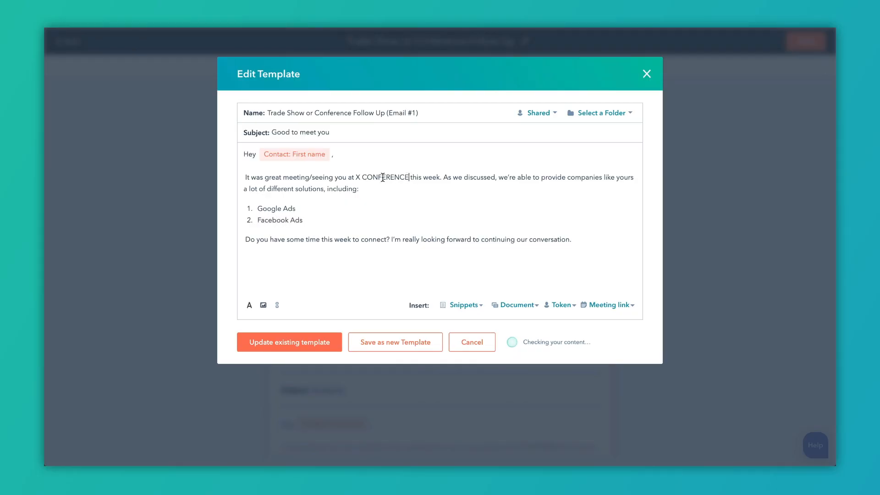
Replace the "X CONFERENCE" placeholder in the email body with "the Inbound Conference"
left_click_drag(408, 177, 356, 178)
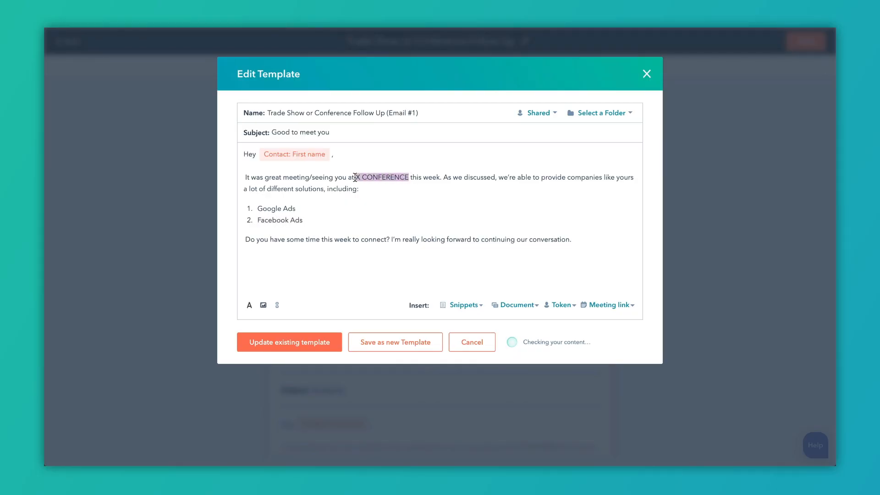
type("Ib")
key("BackSpace")
key("BackSpace")
type("the Inbou")
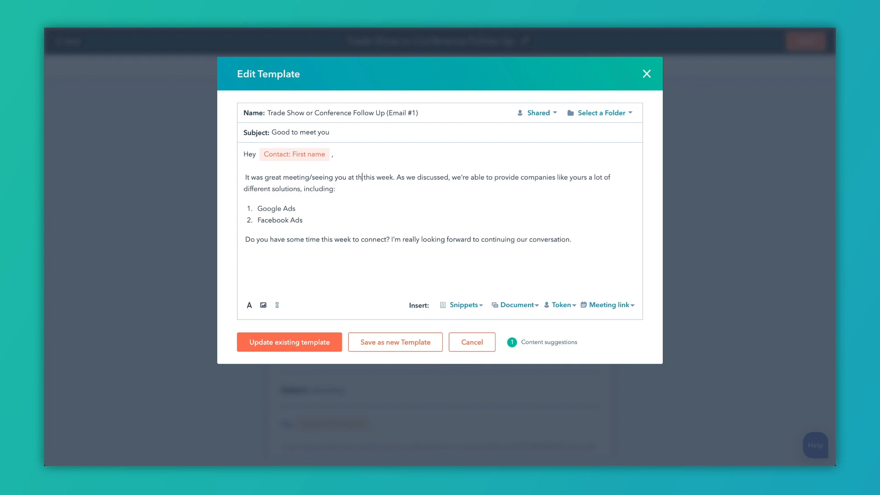
type("nd Conference")
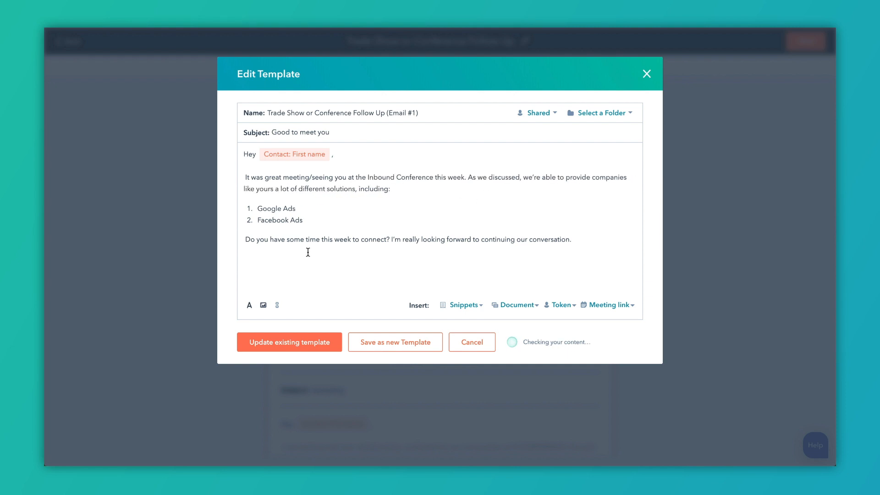
Insert "I enjoyed learning more about" plus the contact's Company name token and a period before "As we discussed", and update the existing template
key("Return")
left_click(470, 177)
type("I enjoyed learning ")
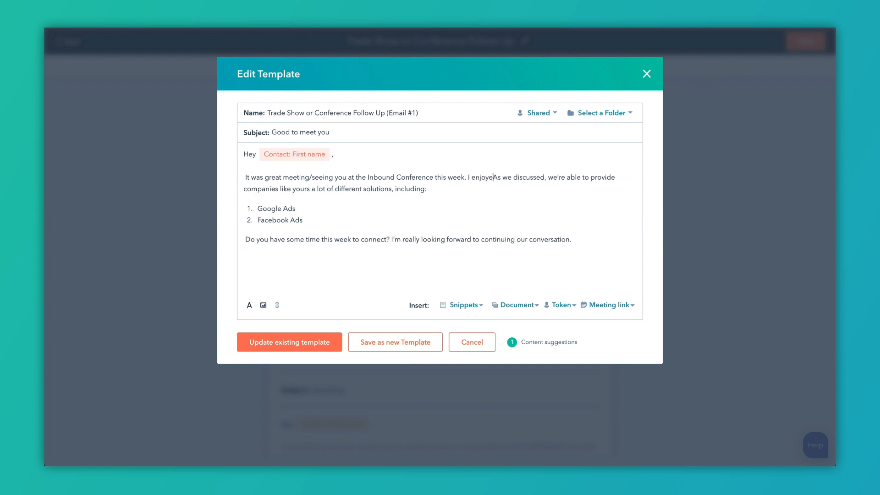
type("more about")
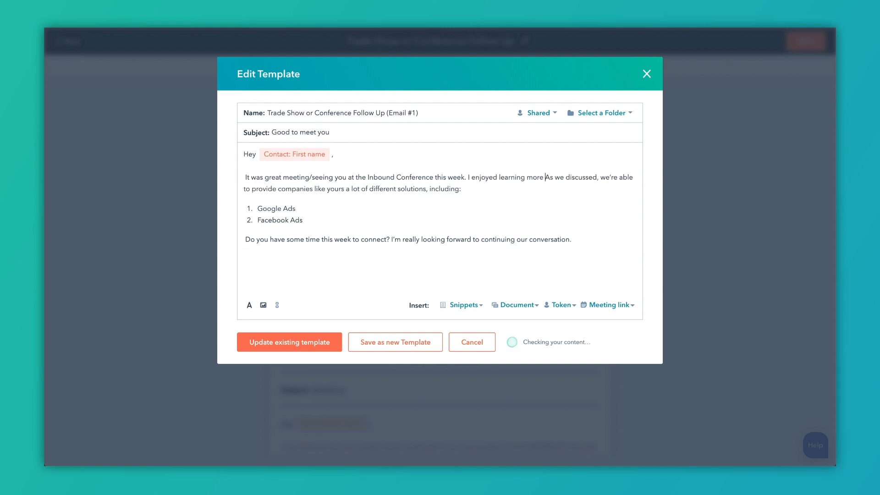
left_click(561, 305)
type("company")
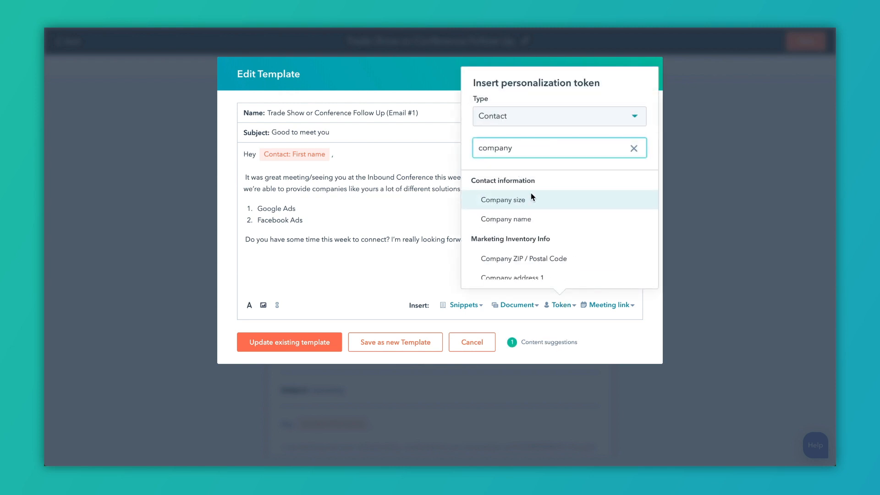
left_click(523, 219)
type(".")
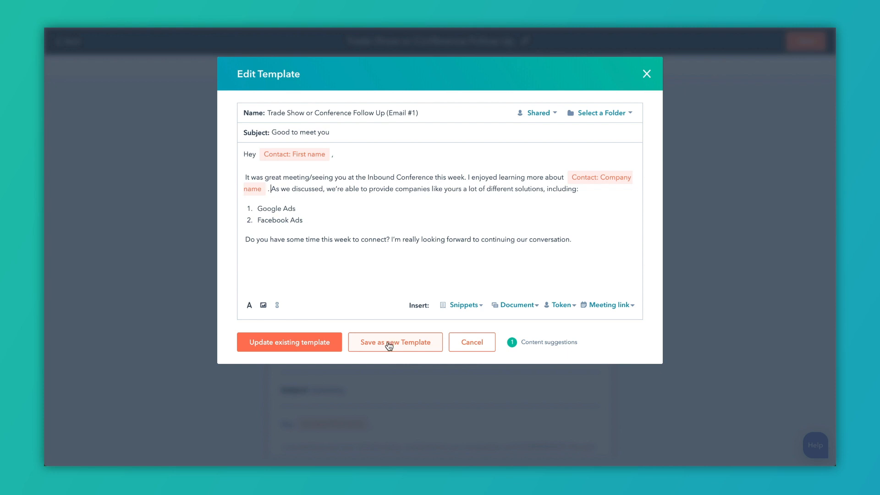
left_click(318, 345)
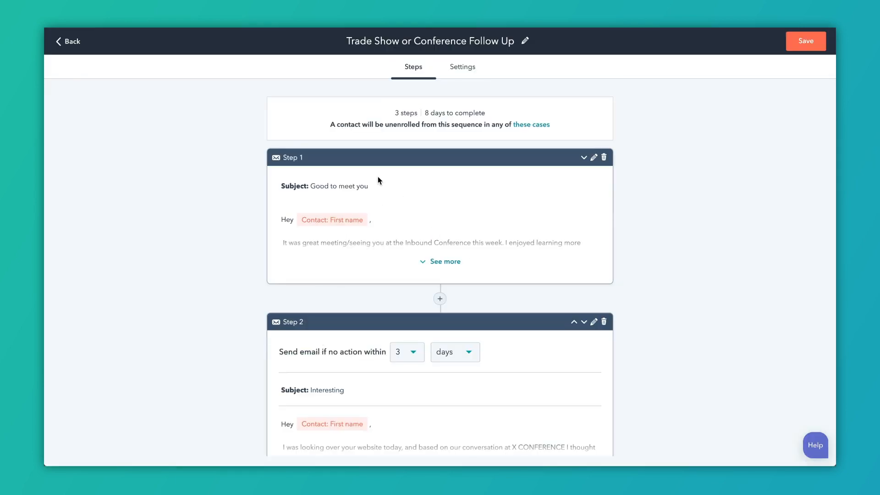
Set the Step 2 email's delay to 2 and keep the unit as days
scroll(455, 265, "down", 4)
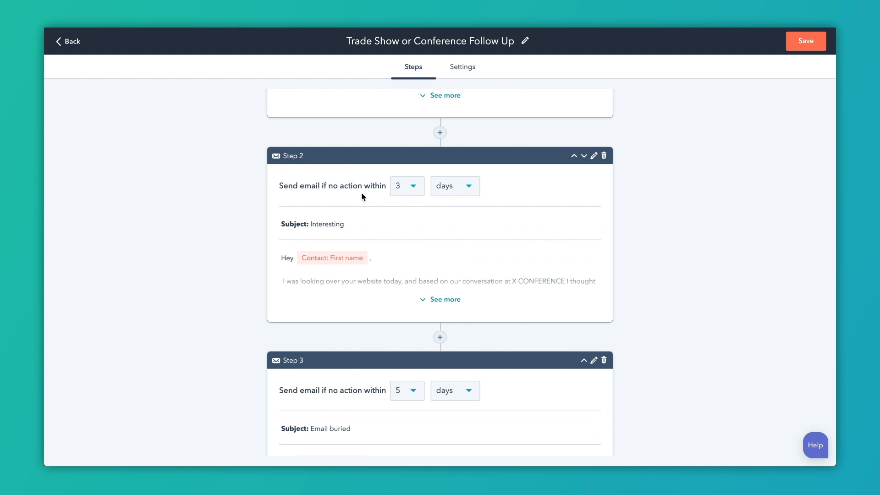
left_click(416, 188)
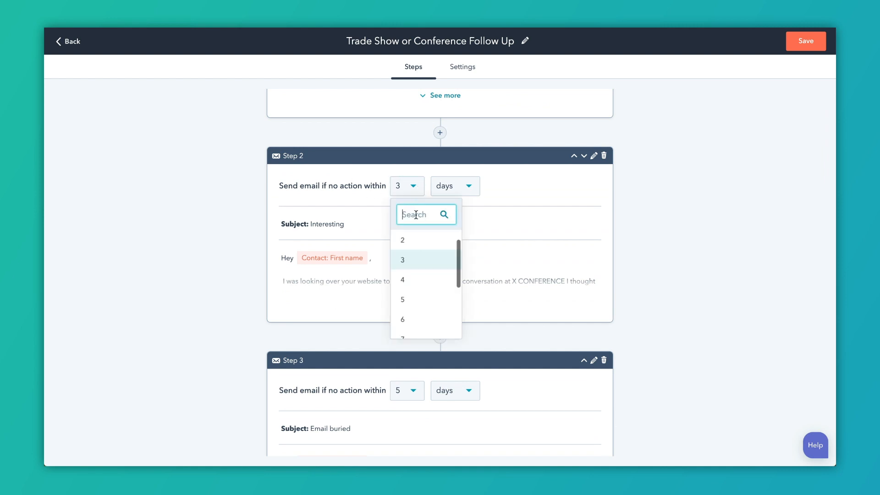
left_click(417, 240)
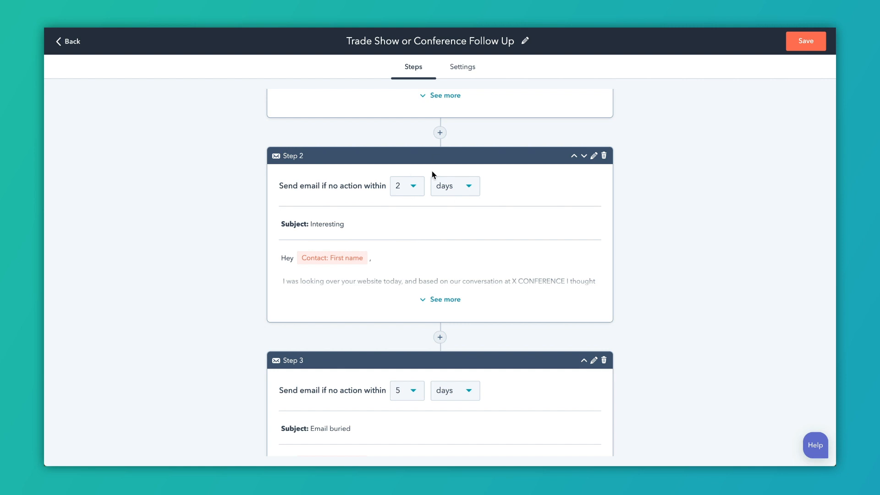
left_click(463, 194)
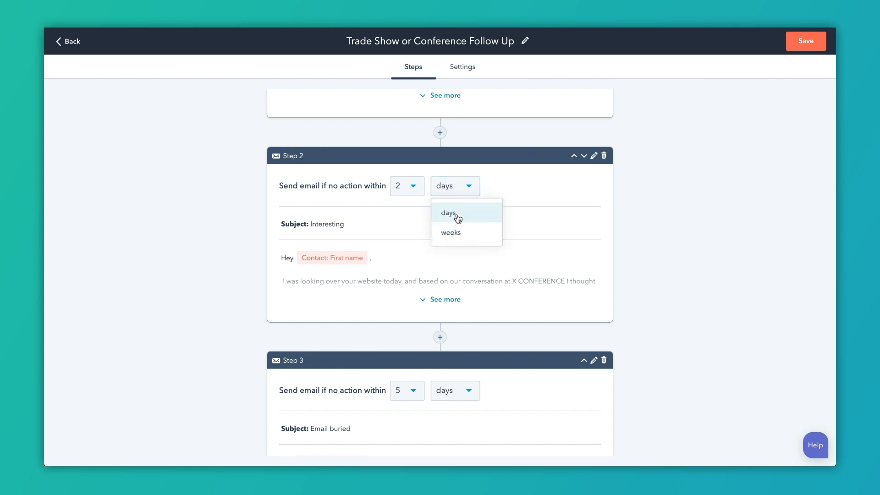
left_click(544, 209)
Review the sequence's steps and view the options for adding an email template or task after Step 3, without adding anything
scroll(507, 287, "down", 3)
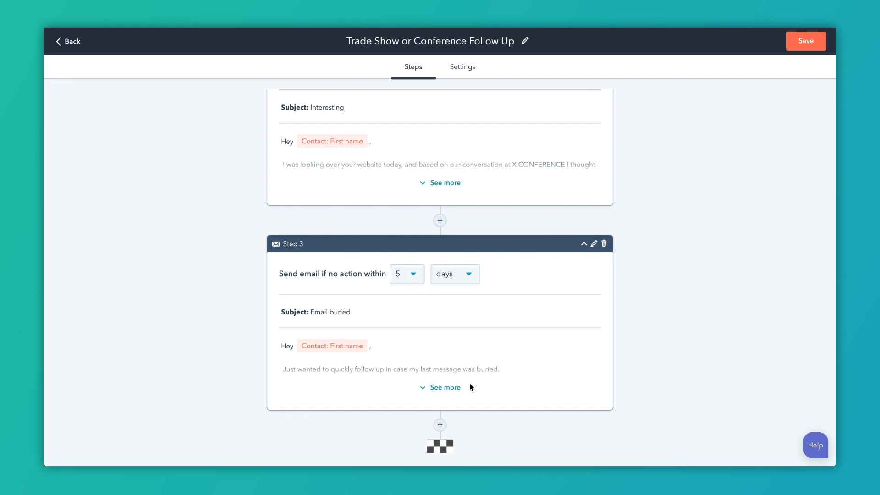
scroll(491, 181, "up", 7)
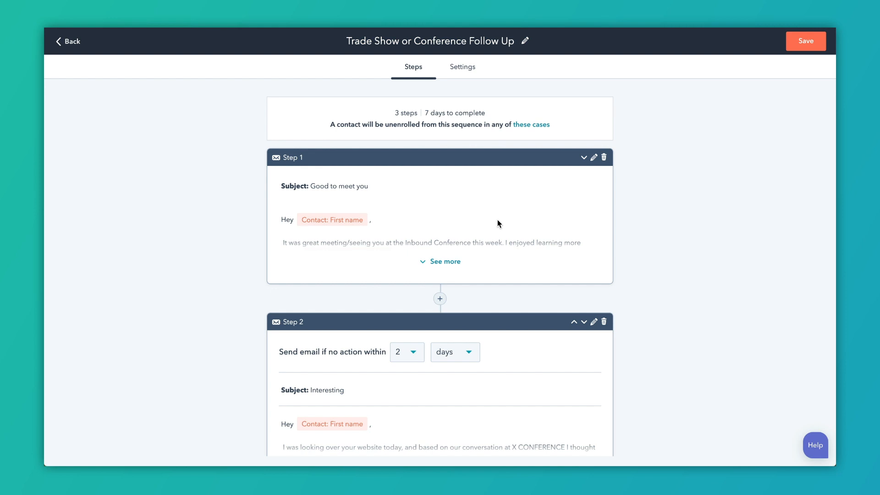
scroll(496, 219, "down", 7)
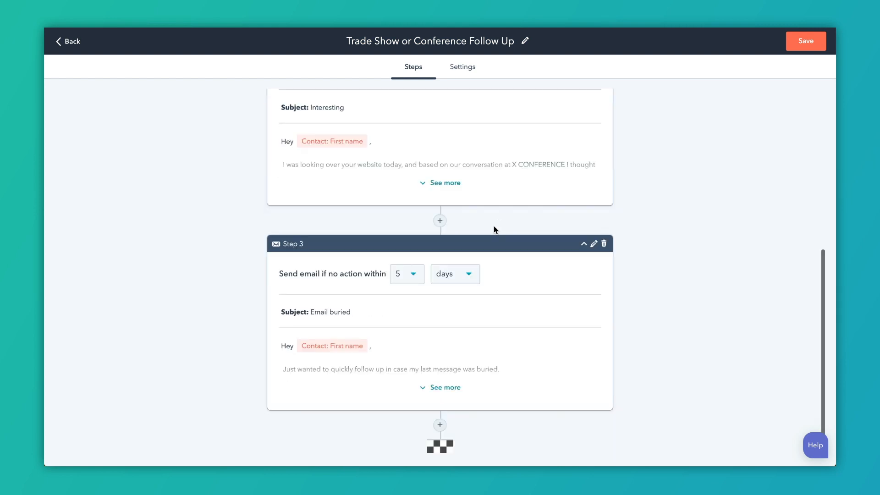
left_click(439, 426)
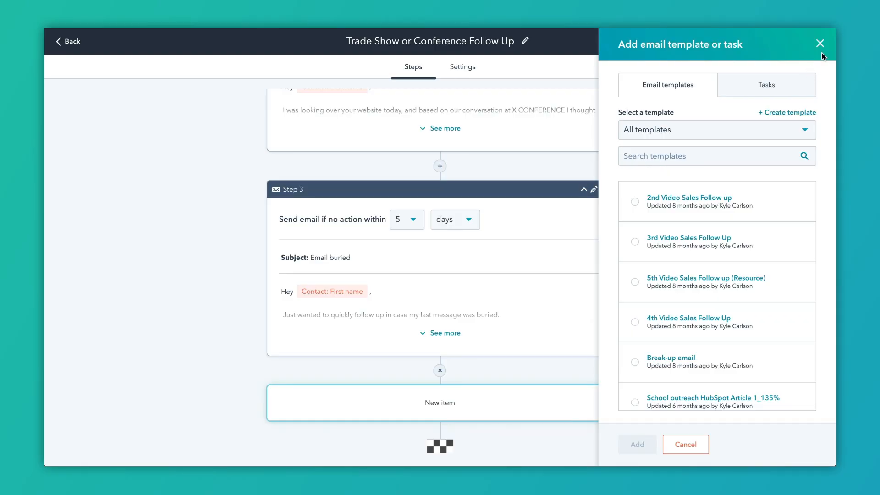
left_click(819, 44)
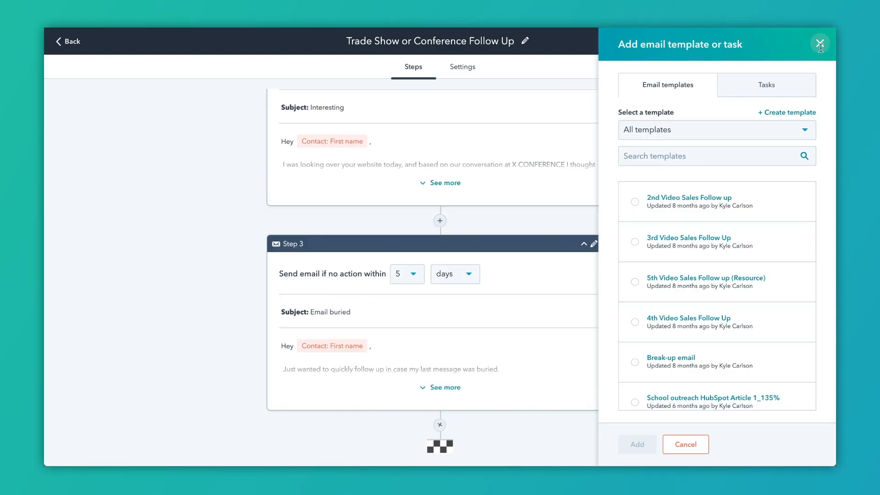
Save the sequence and view its management actions and contact enrollment options
scroll(588, 259, "up", 10)
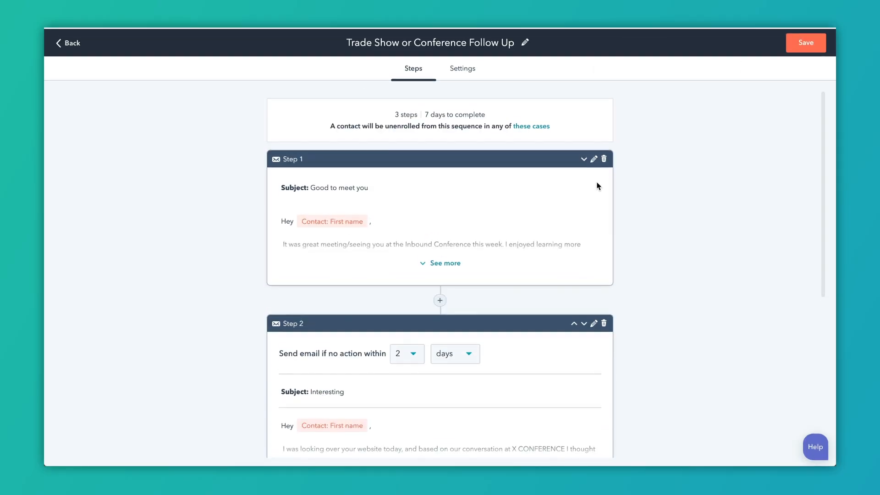
left_click(804, 44)
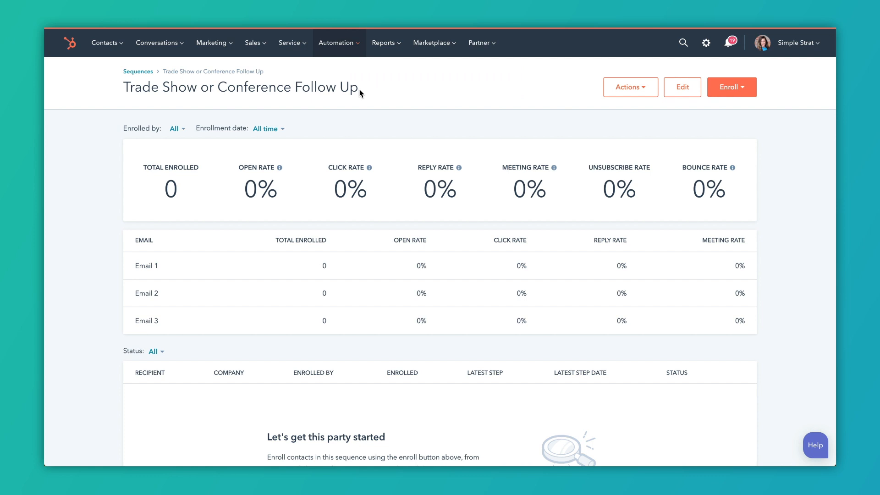
left_click(633, 91)
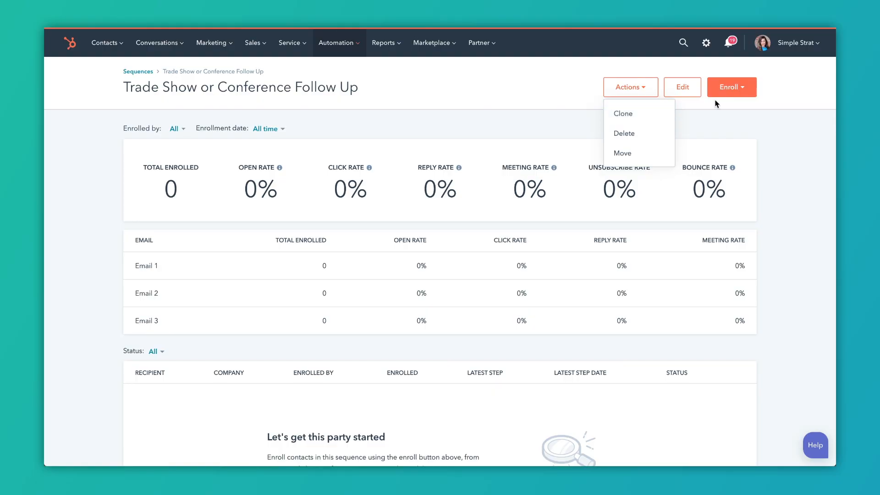
left_click(743, 95)
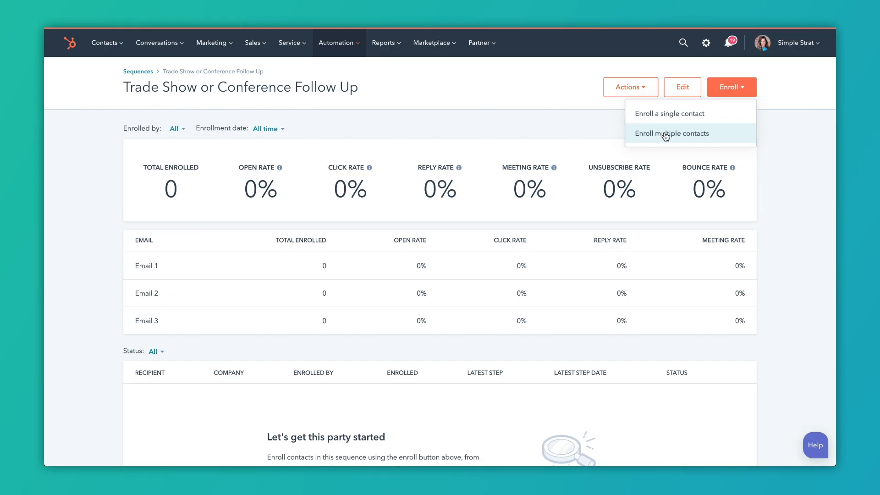
Search for a contact by first name for single enrollment, select the second match, and continue to the enrollment preview
left_click(660, 116)
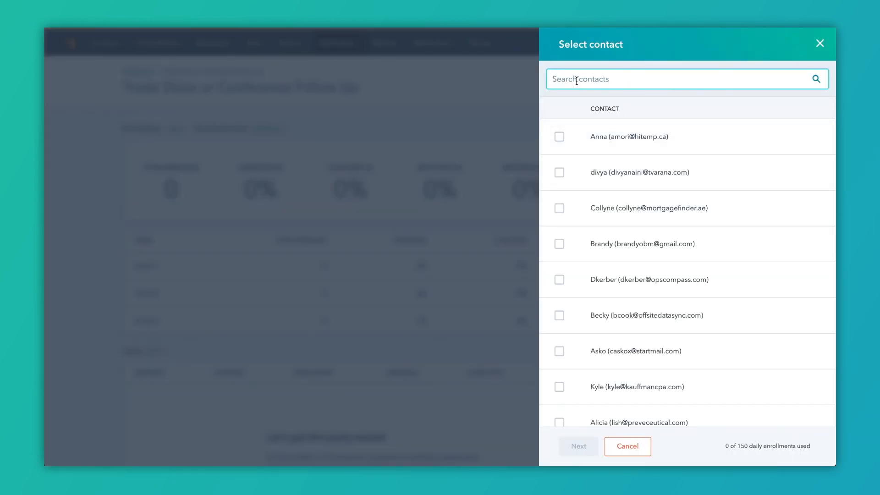
type("katelyn")
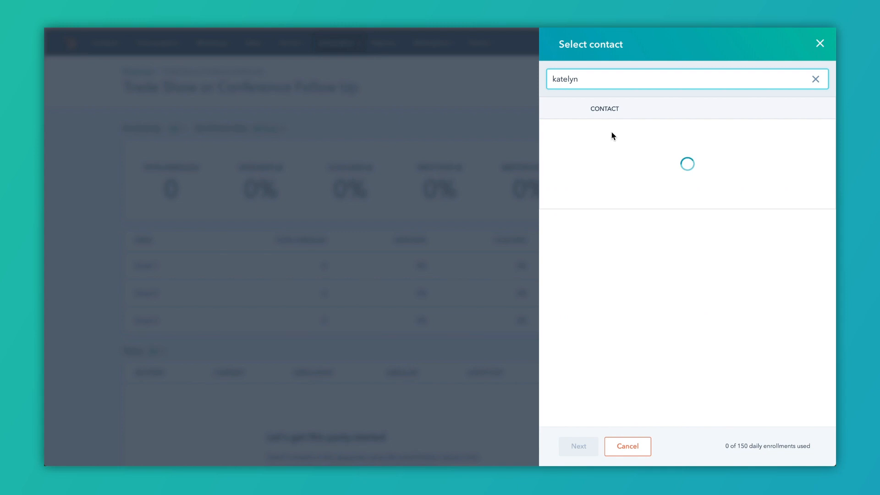
left_click(559, 172)
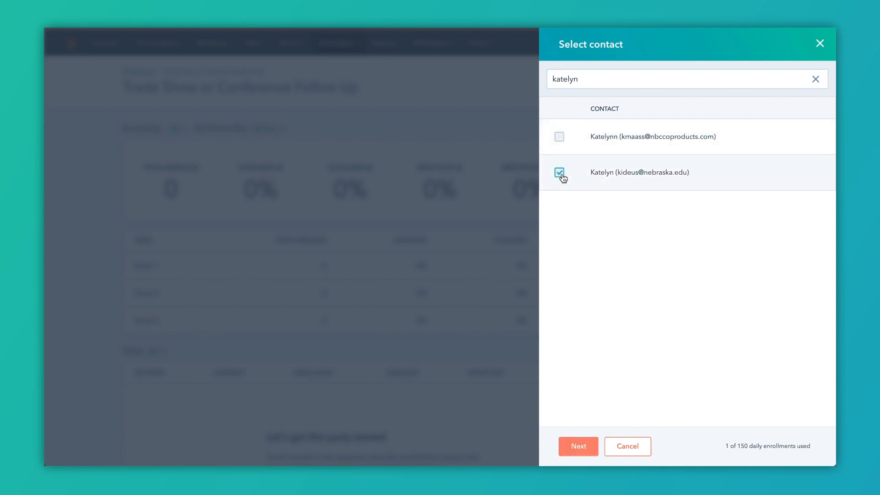
left_click(587, 447)
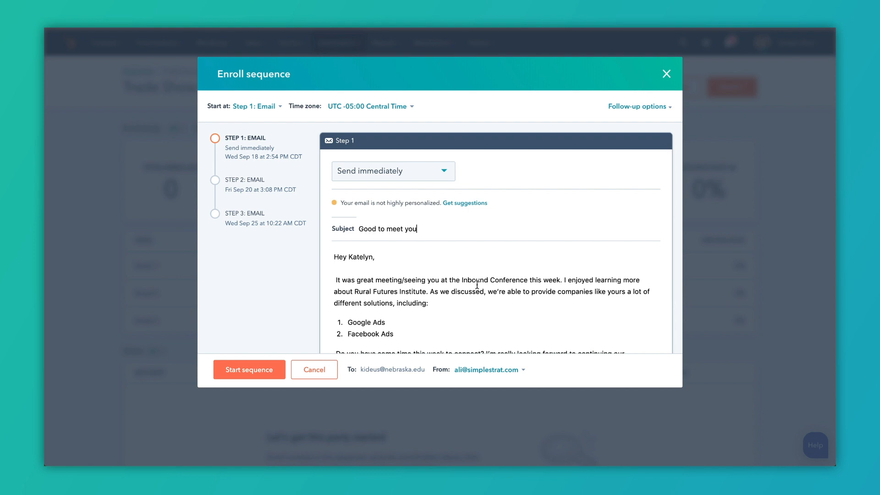
Review the personalised content and send timing of the Step 1, Step 2 and Step 3 emails in the enrollment preview
scroll(482, 287, "down", 5)
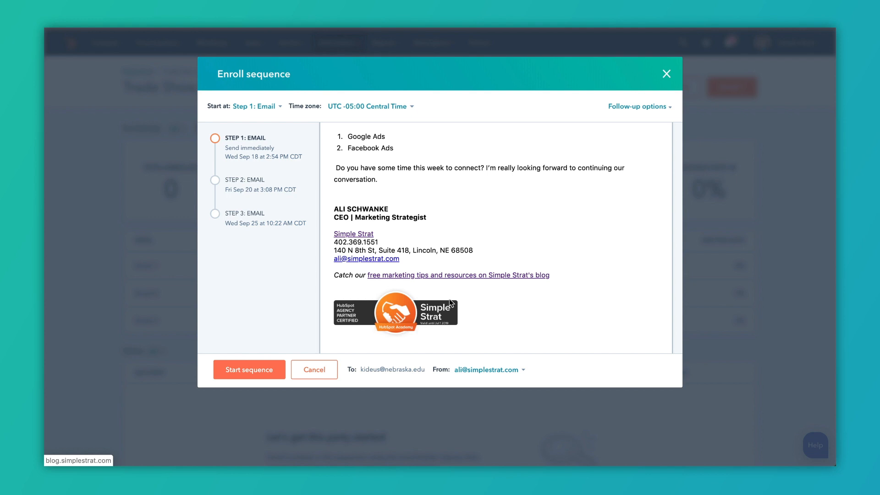
left_click(266, 189)
left_click(266, 219)
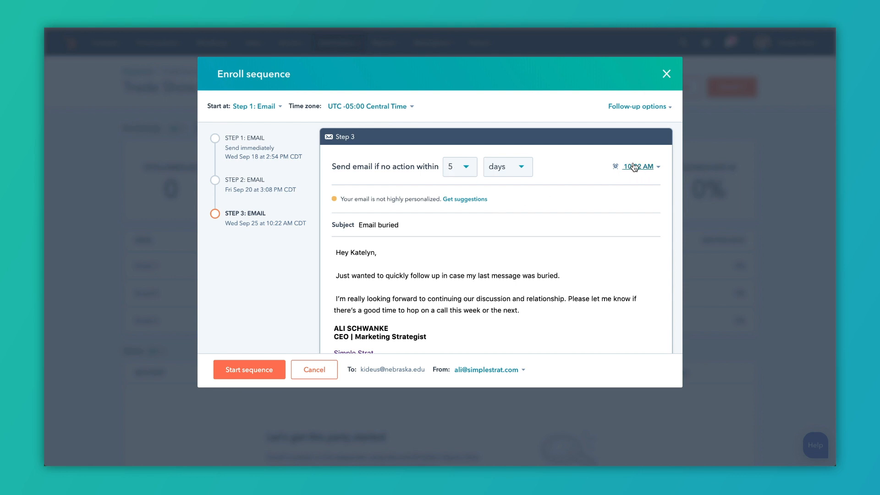
scroll(634, 174, "up", 3)
scroll(633, 174, "up", 10)
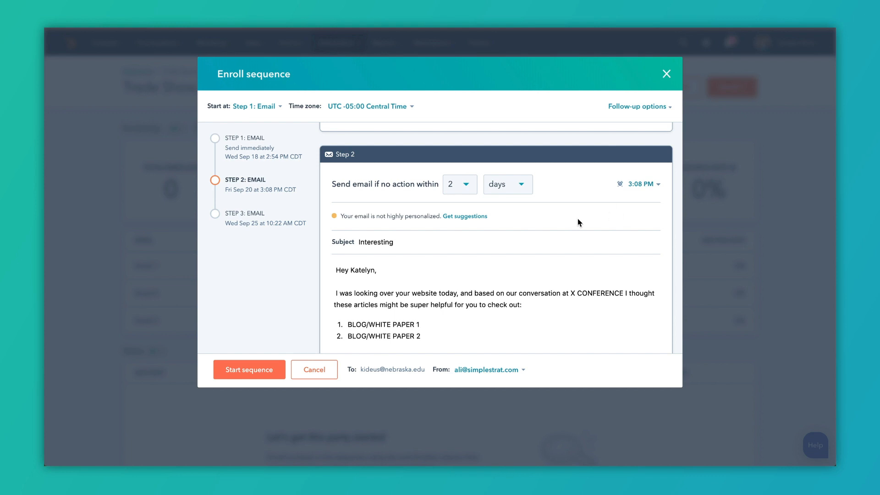
View the follow-up send options without changing them, and cancel this contact's enrollment
left_click(667, 109)
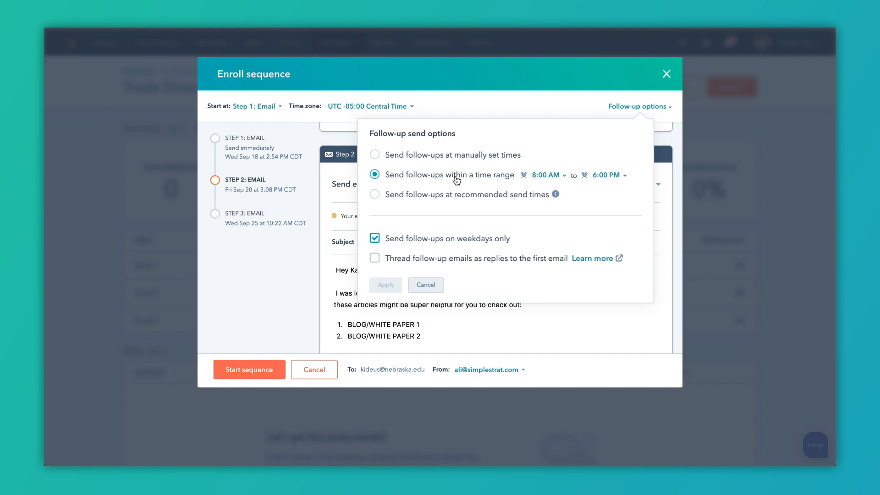
left_click(426, 284)
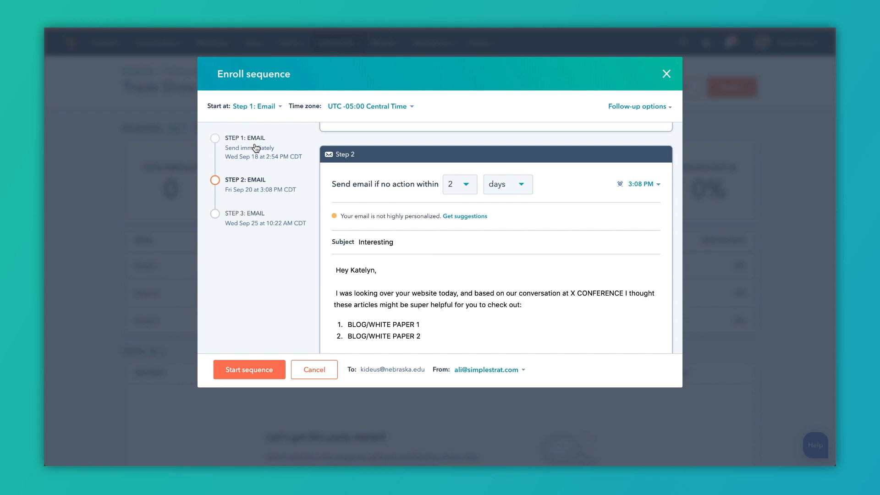
left_click(328, 379)
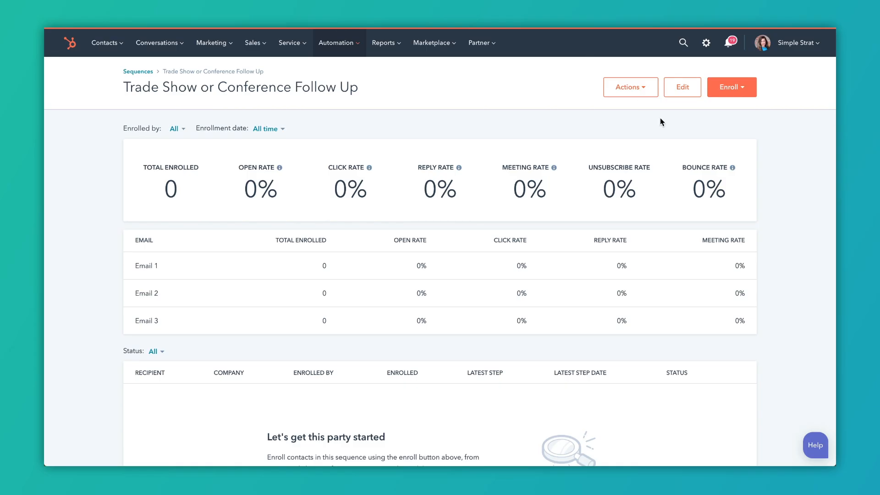
Enroll a single contact found by e-mail search, selecting the first match, check the Step 1 email, and start the sequence
left_click(739, 89)
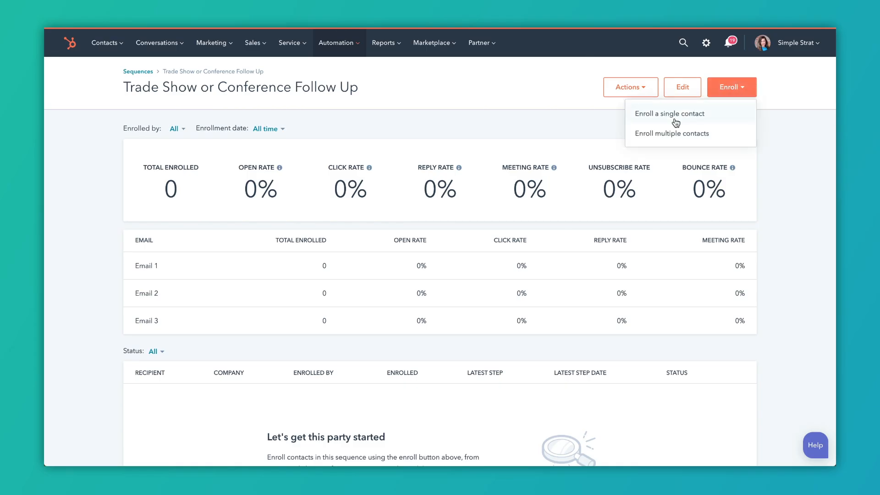
left_click(651, 122)
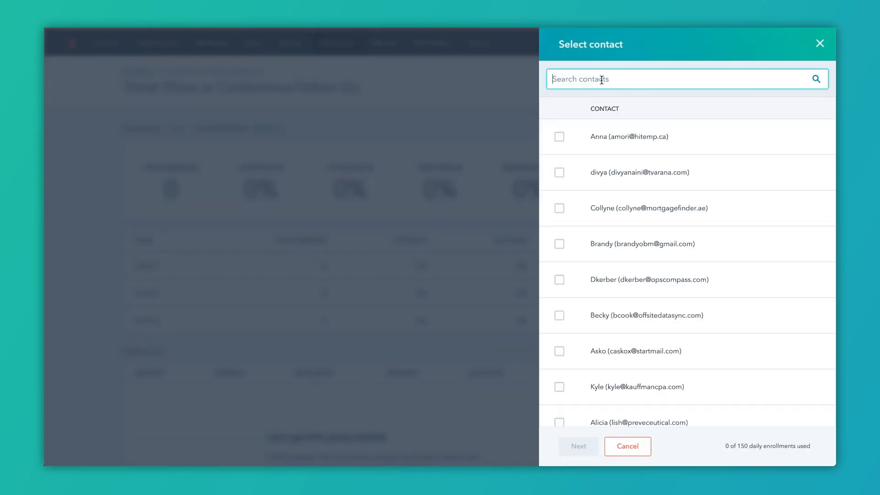
type("alisonanne")
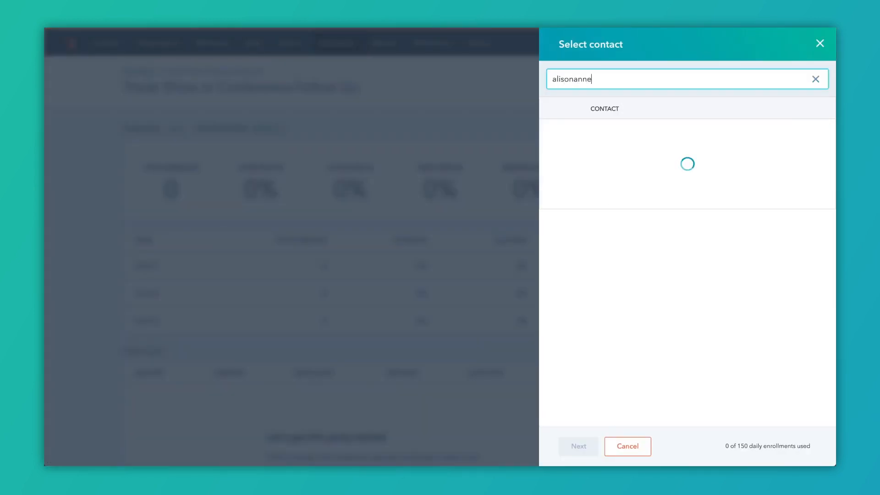
left_click(559, 136)
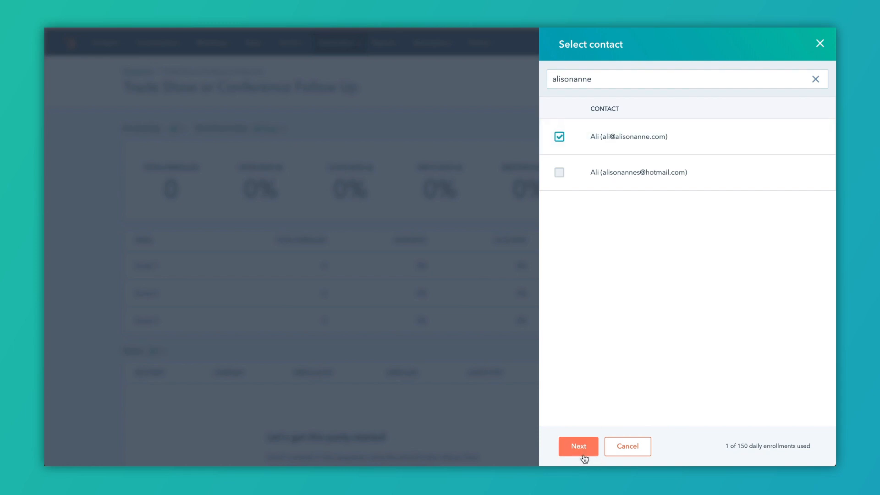
left_click(583, 456)
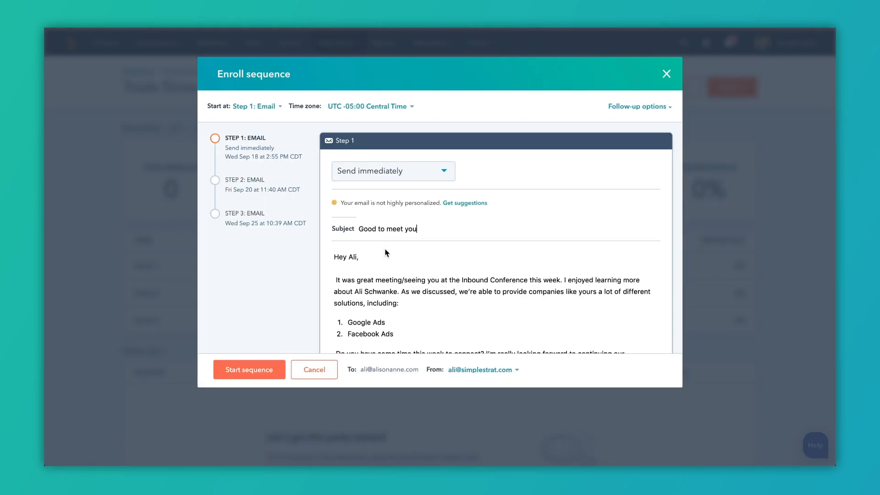
scroll(385, 252, "down", 4)
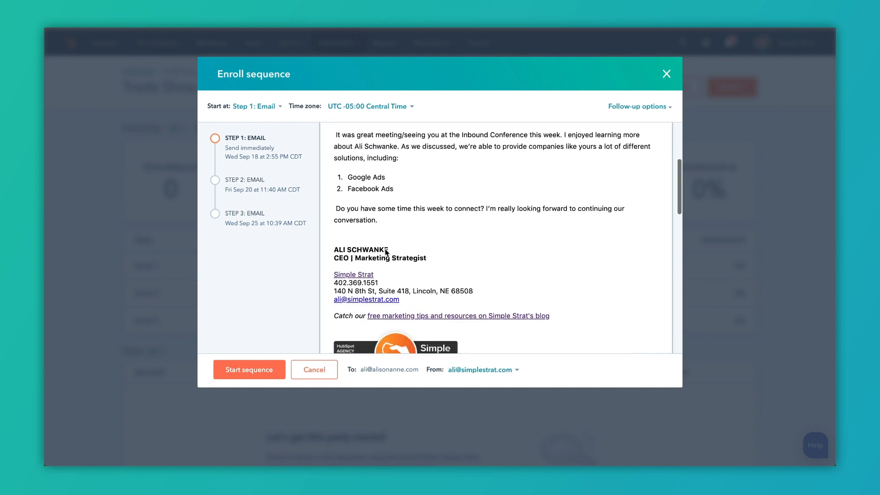
left_click(257, 374)
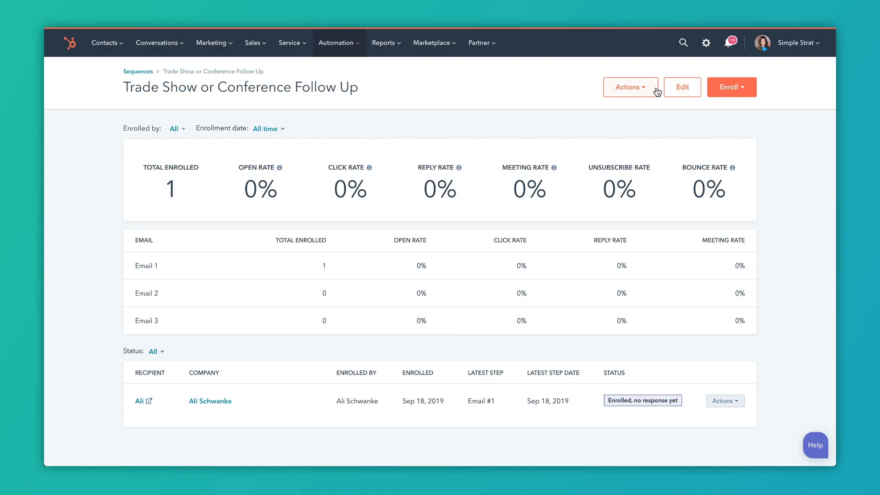
Return to the Sequences list and create a new blank sequence with the Start from scratch option
left_click(138, 71)
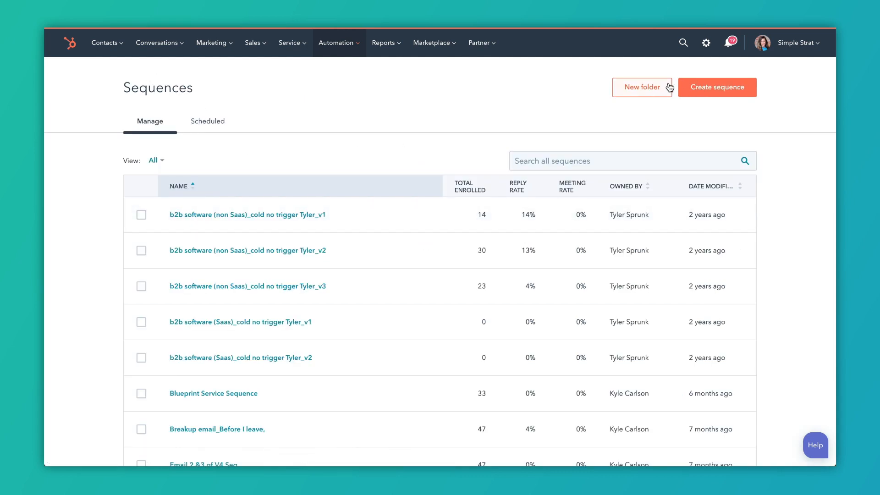
left_click(707, 91)
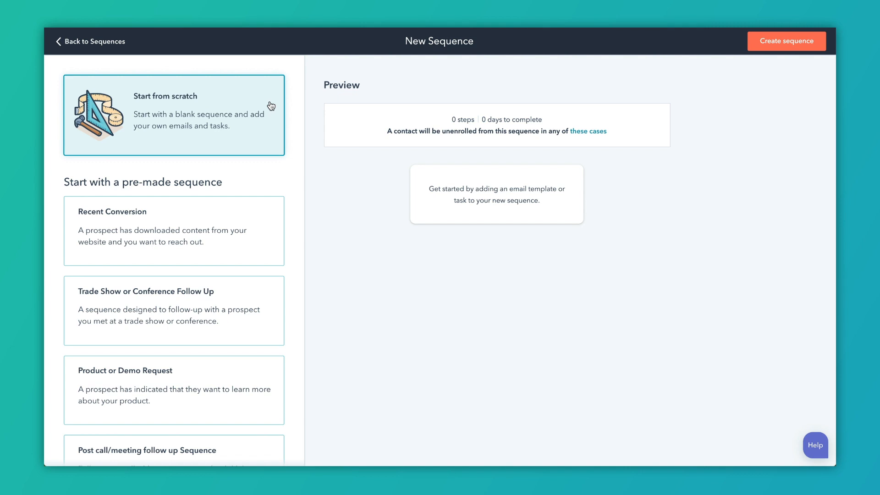
left_click(803, 40)
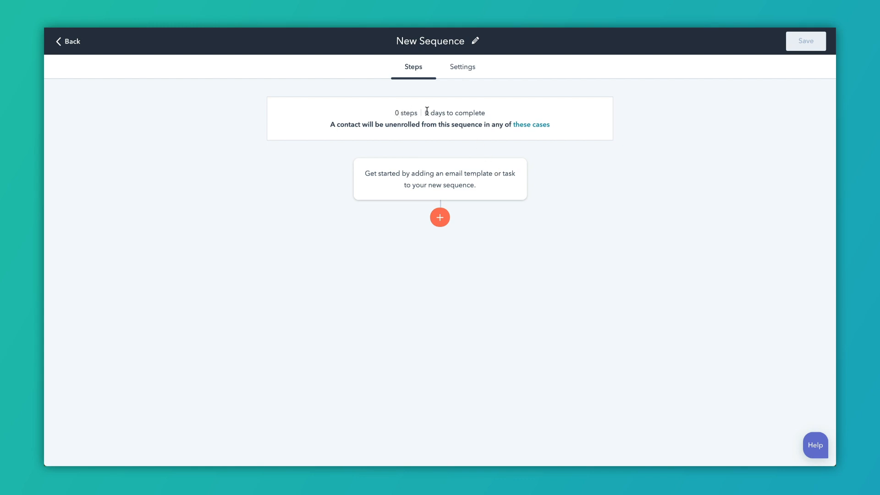
Start adding the blank sequence's first item, and browse the available email templates and the template folder filter options
left_click(441, 220)
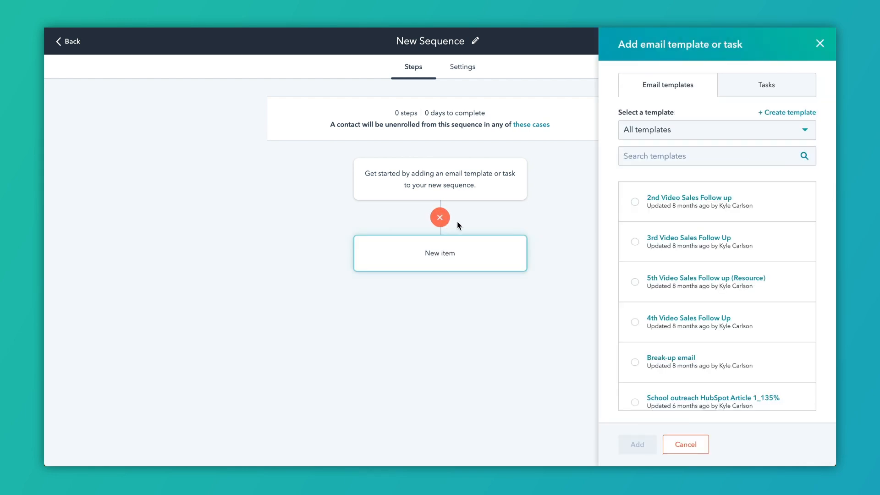
scroll(700, 365, "down", 7)
scroll(700, 366, "down", 10)
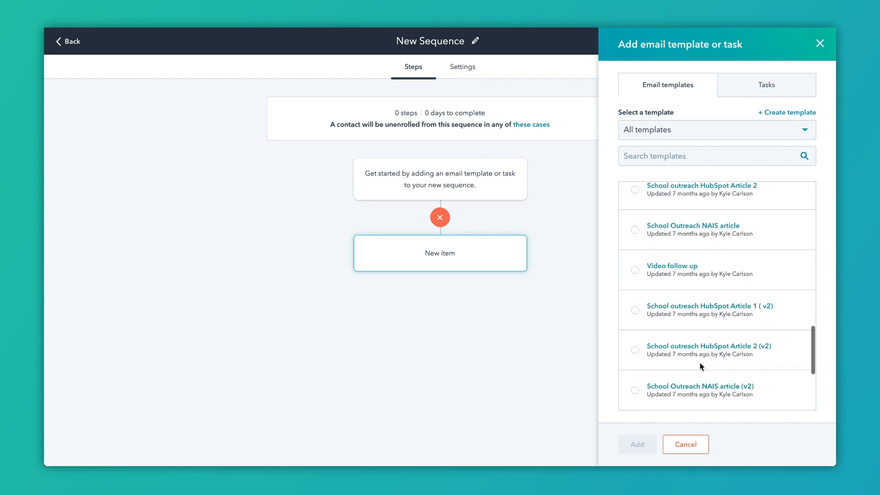
scroll(696, 286, "up", 15)
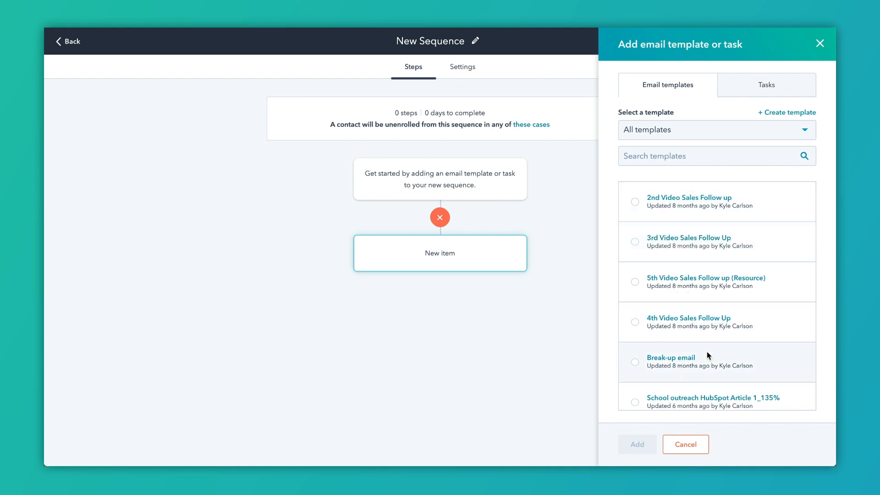
left_click(769, 137)
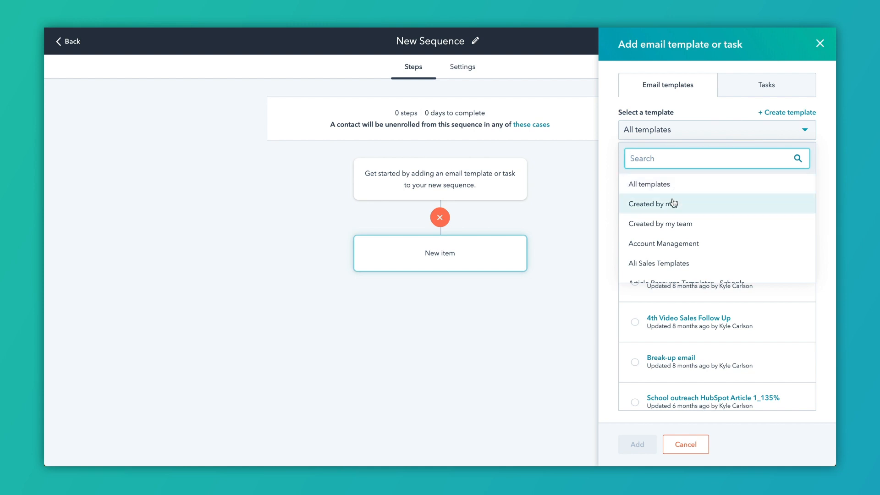
scroll(681, 224, "down", 2)
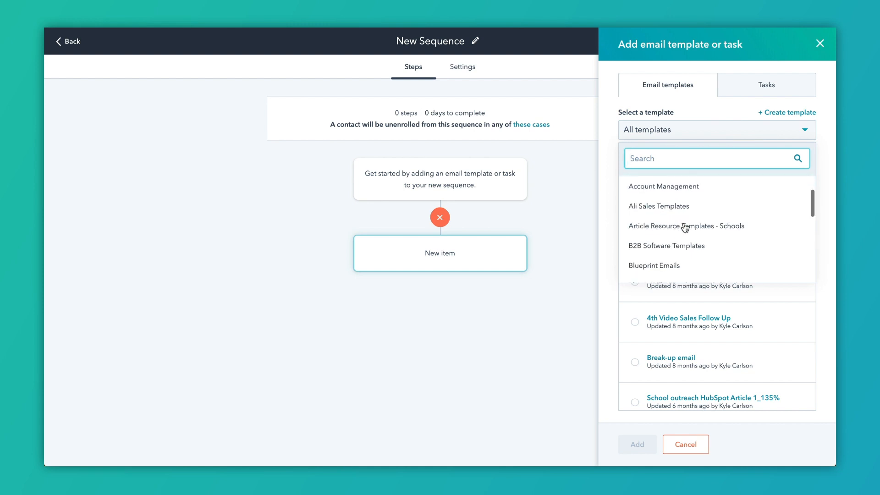
scroll(674, 194, "down", 1)
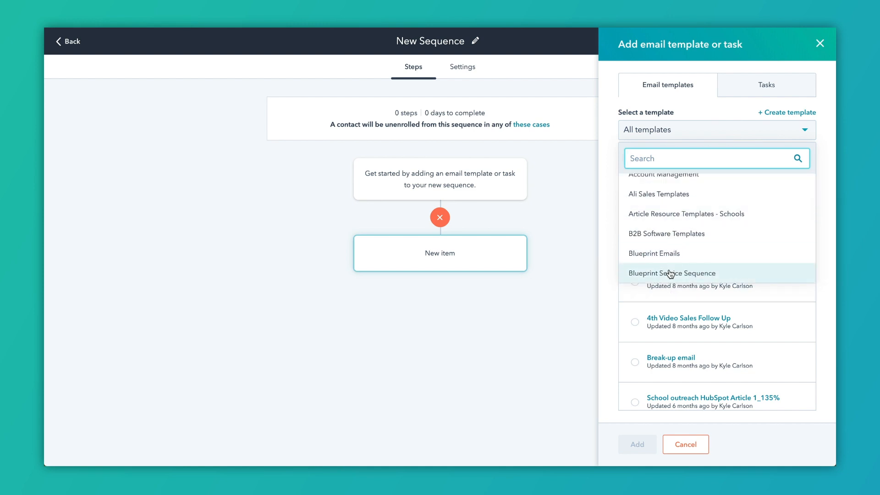